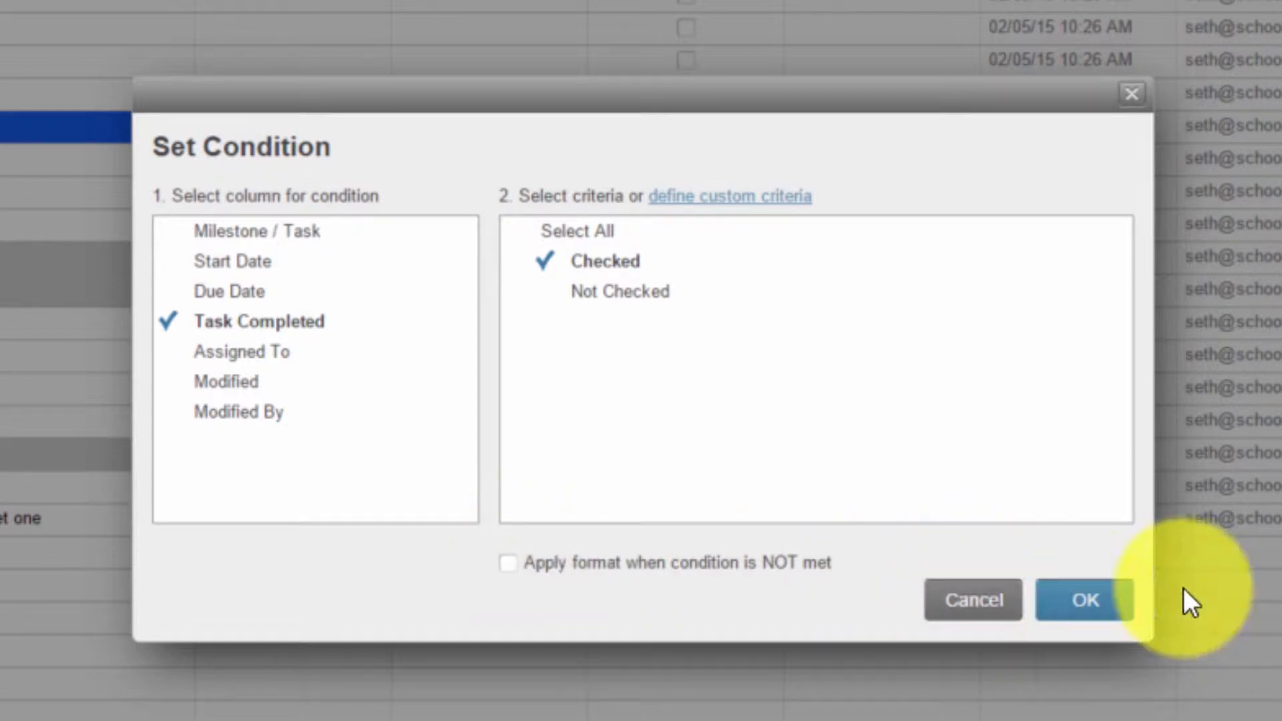
Set the conditional formatting for rows with Task Completed checked to a yellow background and dark red text.
{"action": "left_click", "coordinate": [1079, 599]}
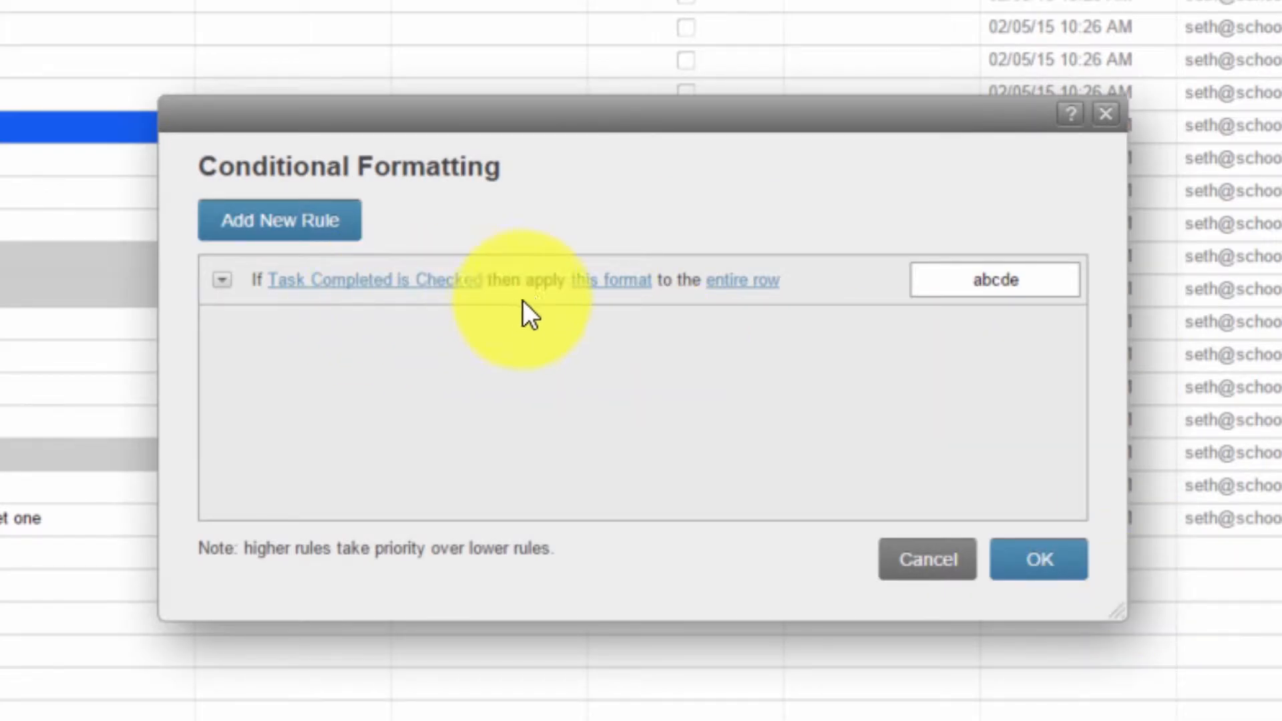
{"action": "left_click", "coordinate": [611, 280]}
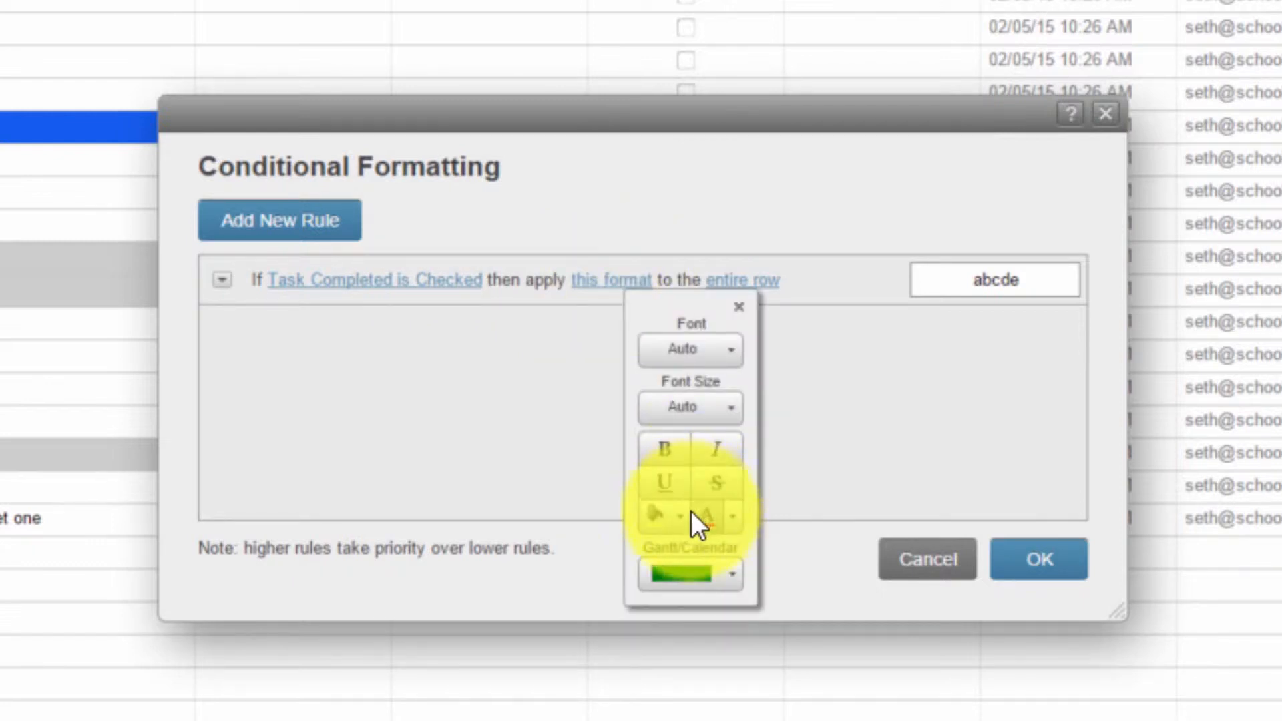
{"action": "left_click", "coordinate": [657, 515]}
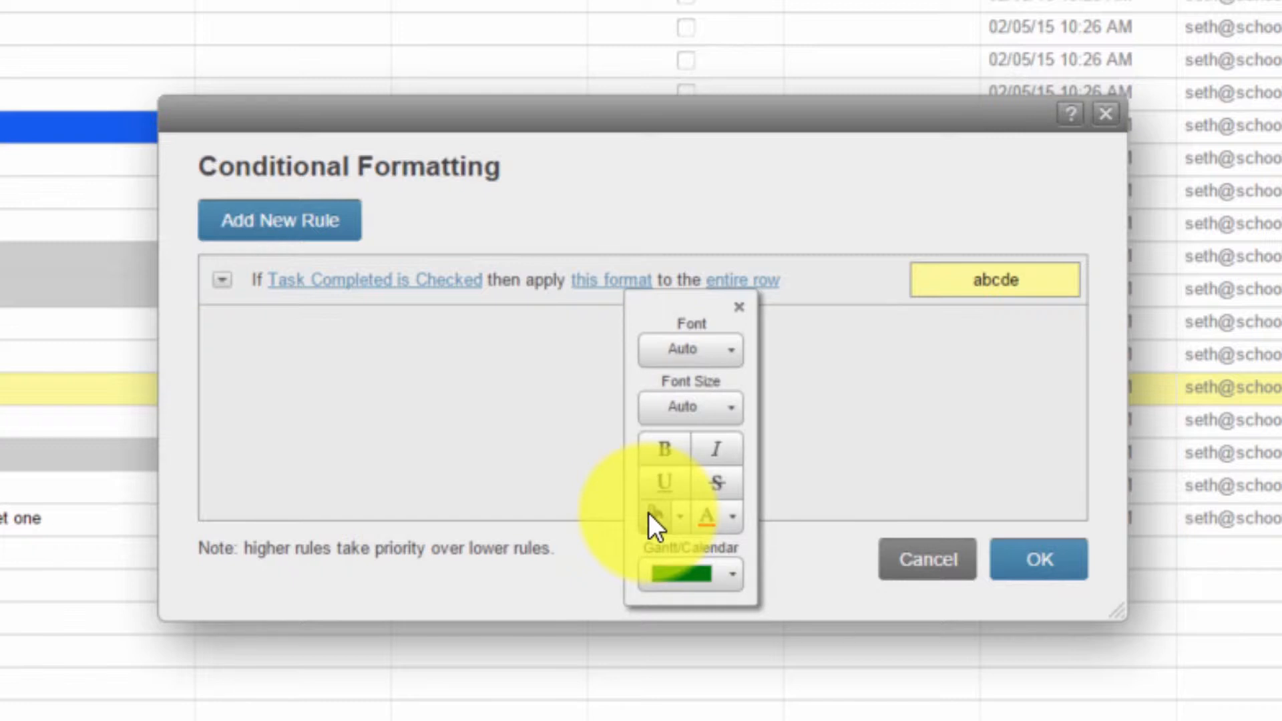
{"action": "left_click", "coordinate": [733, 516]}
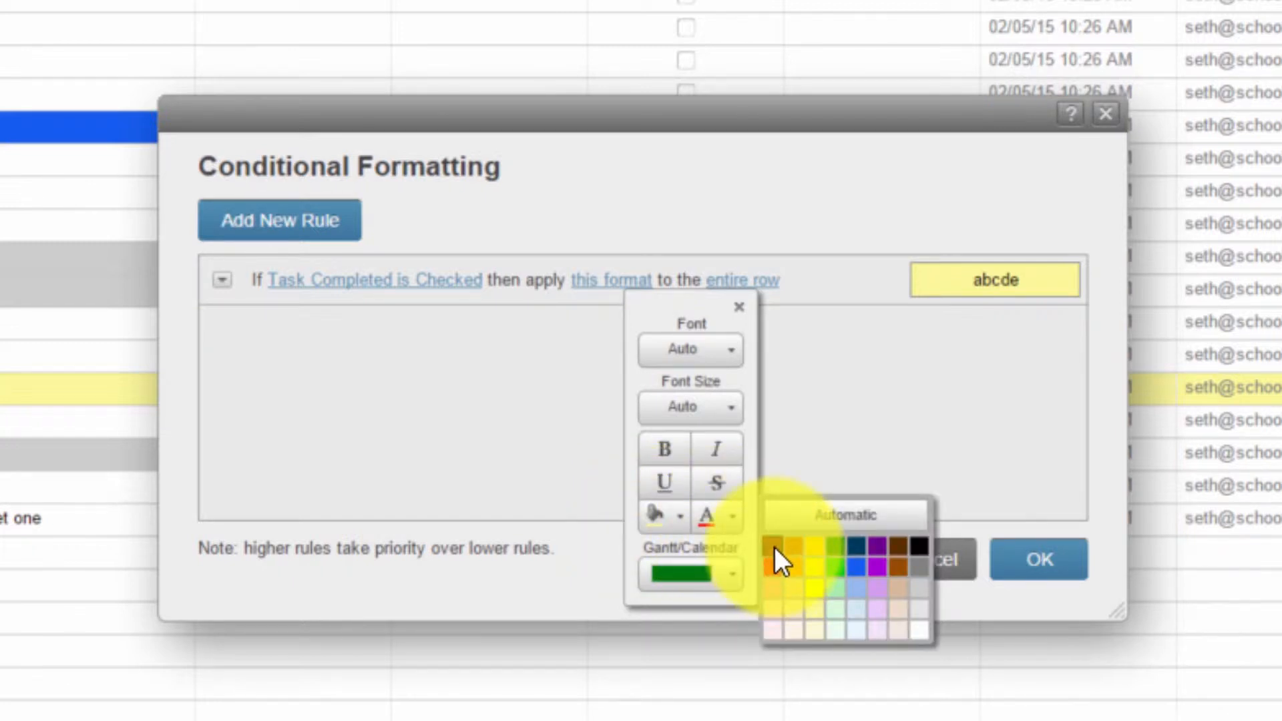
{"action": "left_click", "coordinate": [774, 547]}
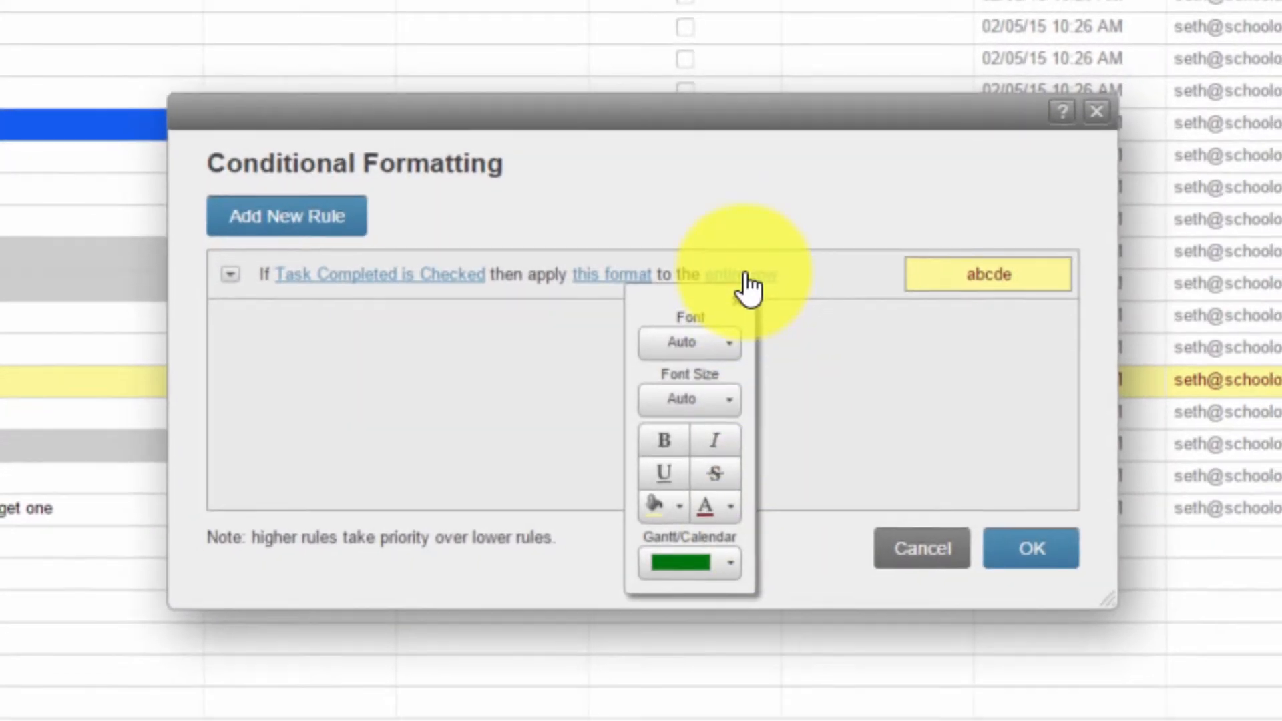
Keep the entire row as the rule's target and apply the conditional formatting to the bookkeeping sheet.
{"action": "left_click", "coordinate": [746, 281]}
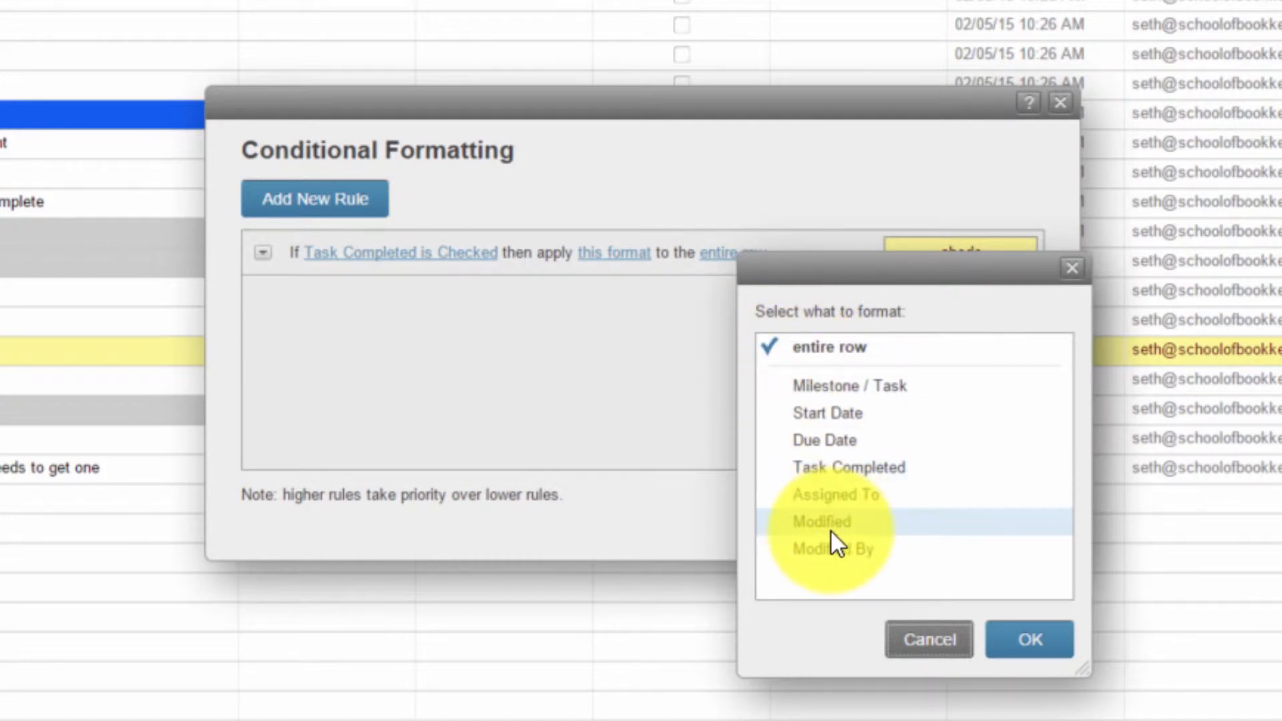
{"action": "left_click", "coordinate": [1029, 639]}
{"action": "left_click", "coordinate": [994, 508]}
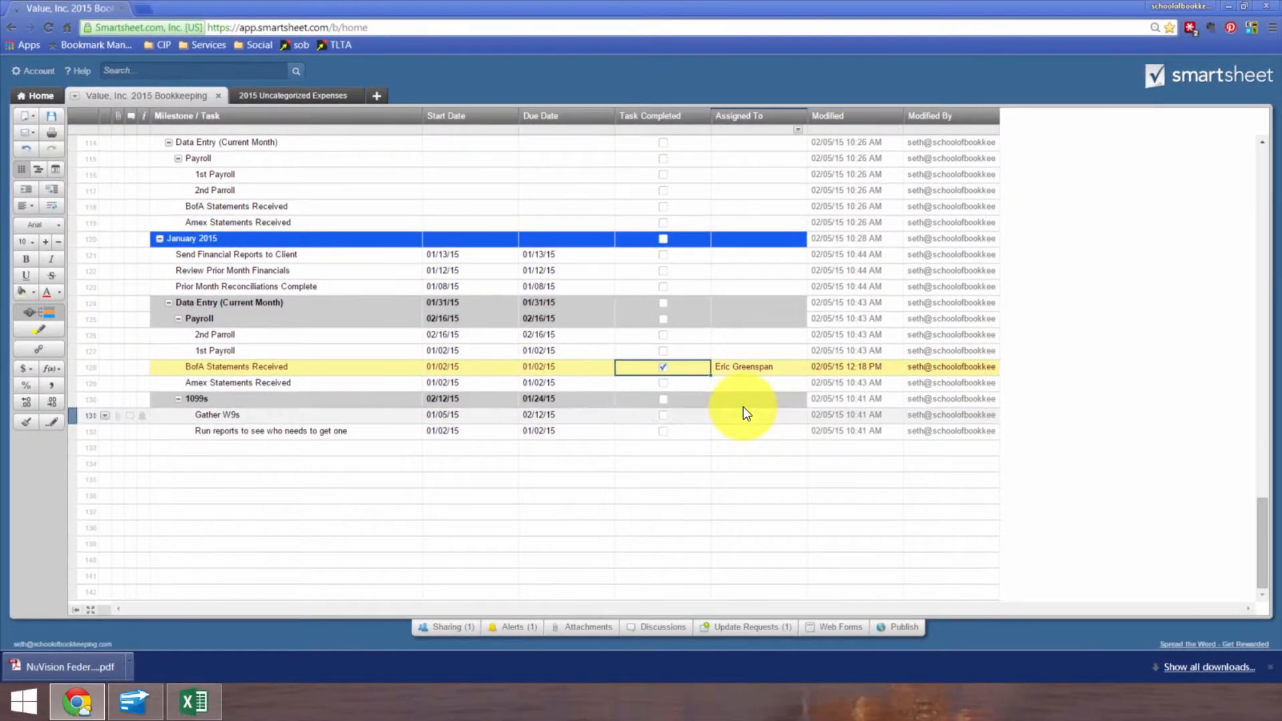
Save the bookkeeping sheet's changes and switch to the 2015 Uncategorized Expenses sheet.
{"action": "left_click", "coordinate": [762, 381]}
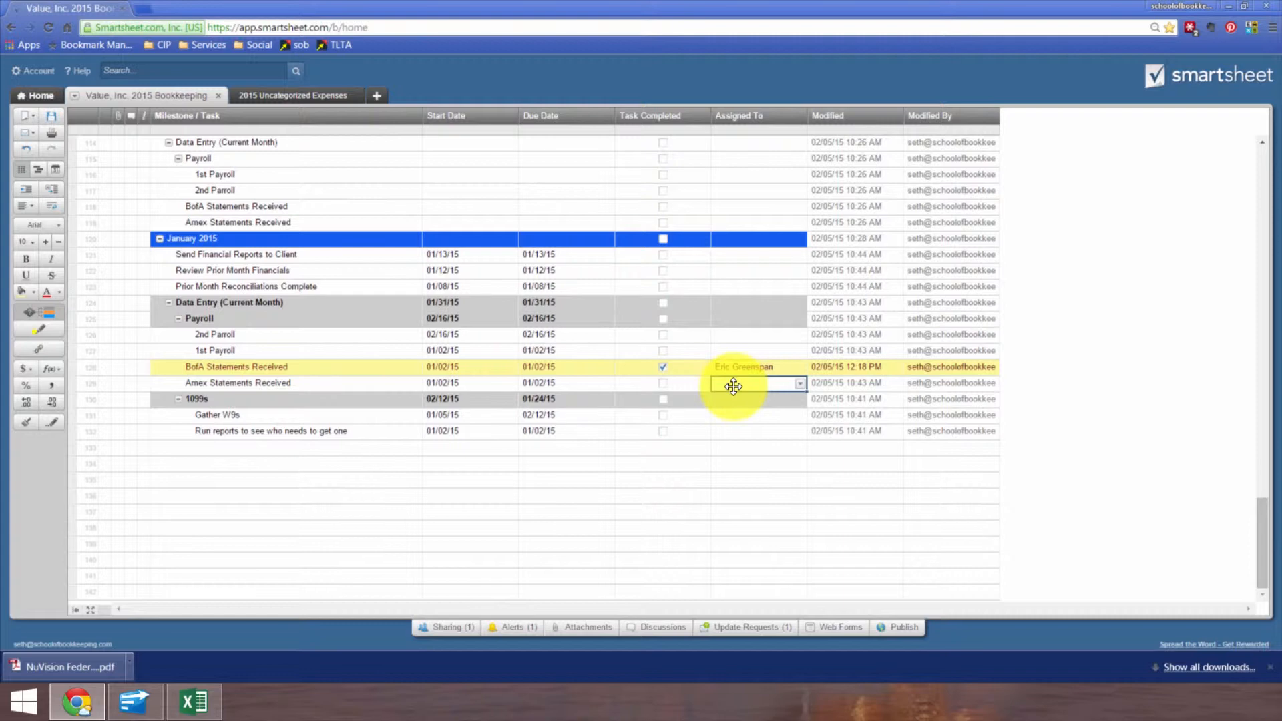
{"action": "left_click", "coordinate": [301, 96]}
{"action": "left_click", "coordinate": [724, 411]}
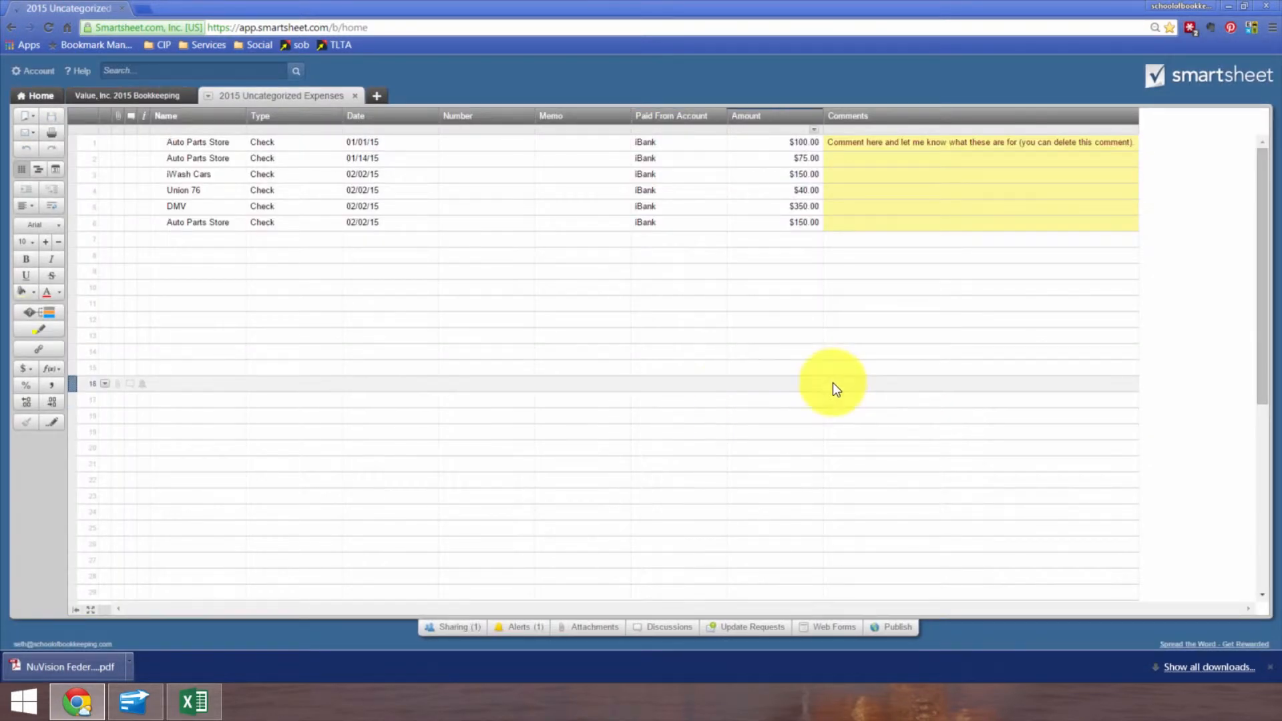
Insert a checkbox column named "Item updated in QB" after the Comments column and save the sheet.
{"action": "right_click", "coordinate": [908, 111]}
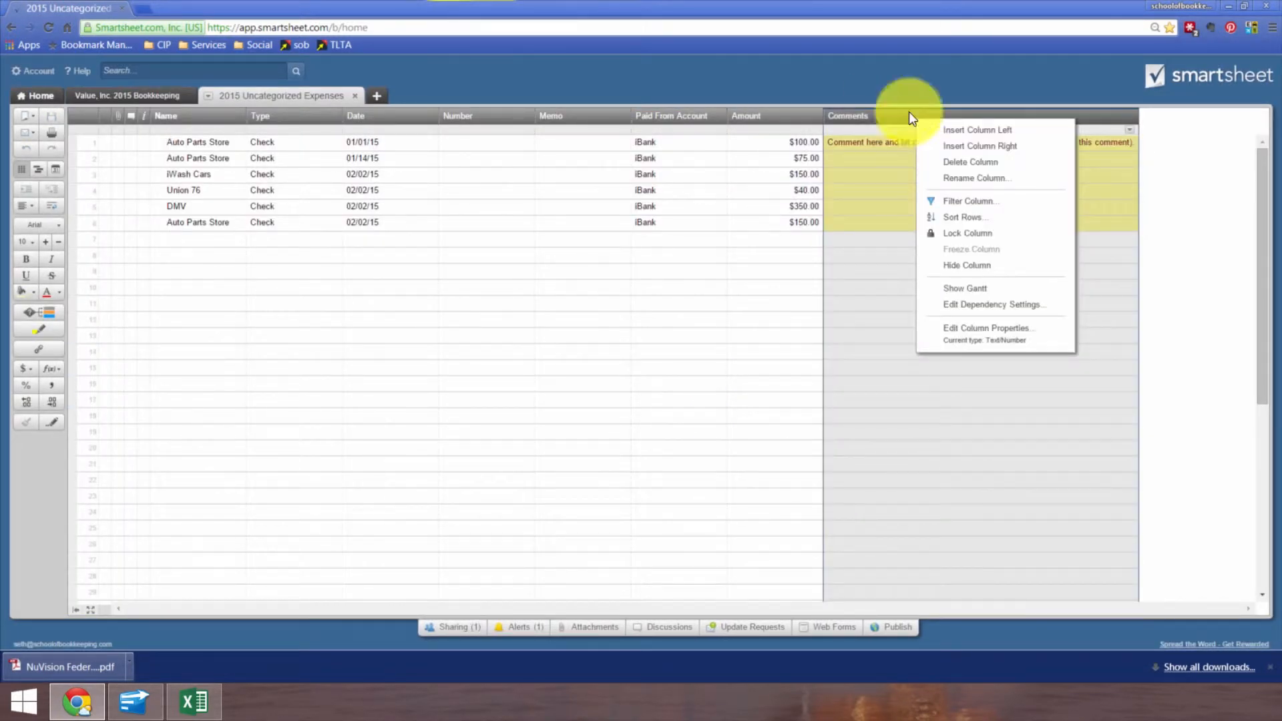
{"action": "left_click", "coordinate": [984, 145]}
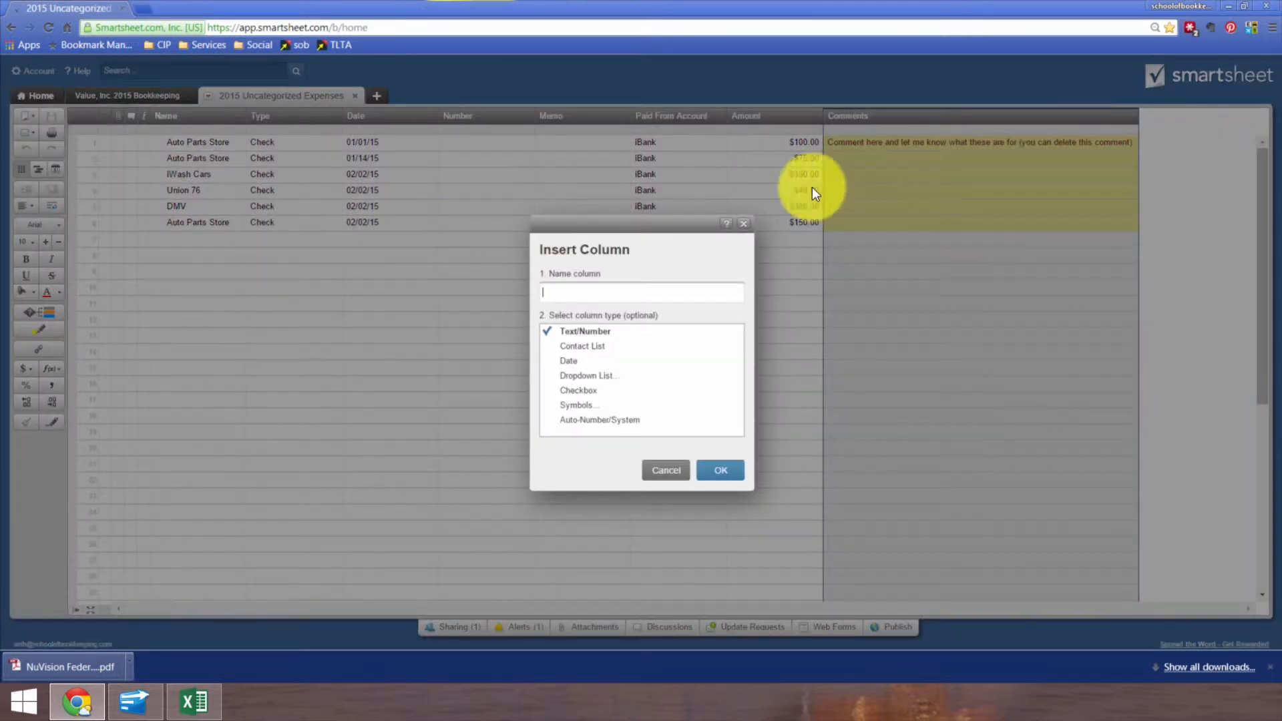
{"action": "left_click", "coordinate": [578, 390]}
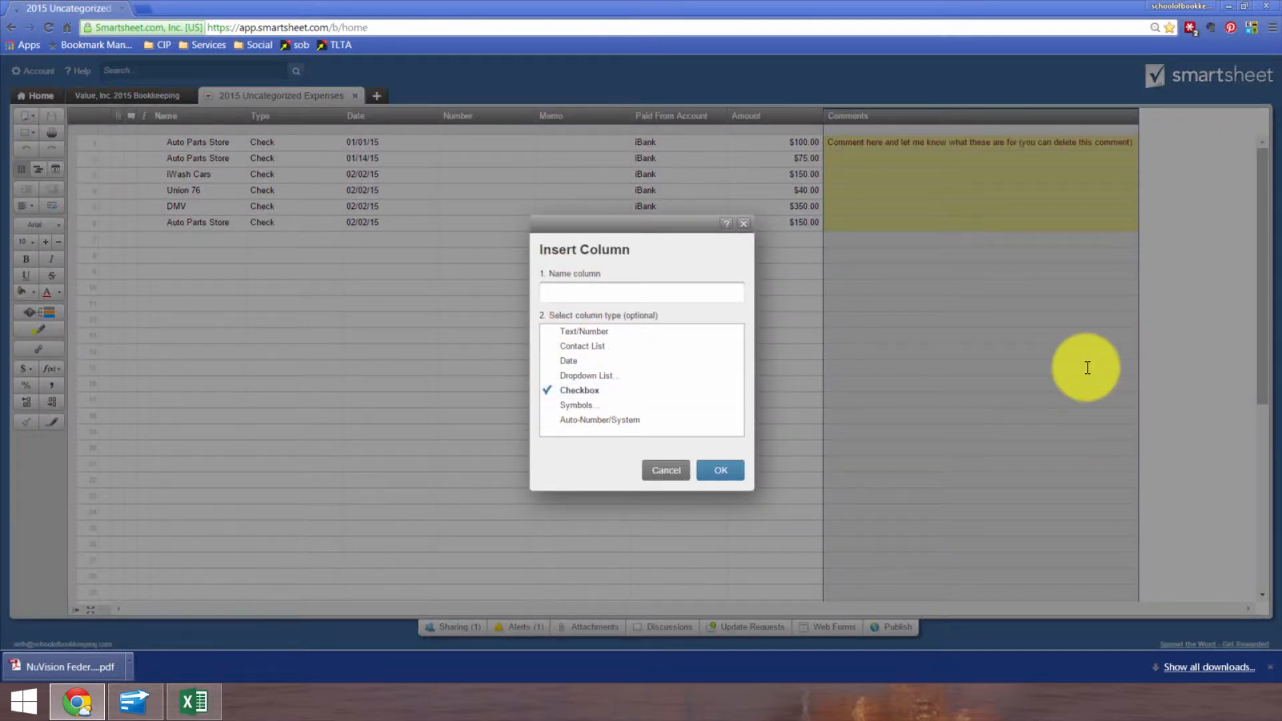
{"action": "type", "text": "Item updated in QB"}
{"action": "key", "text": "Return"}
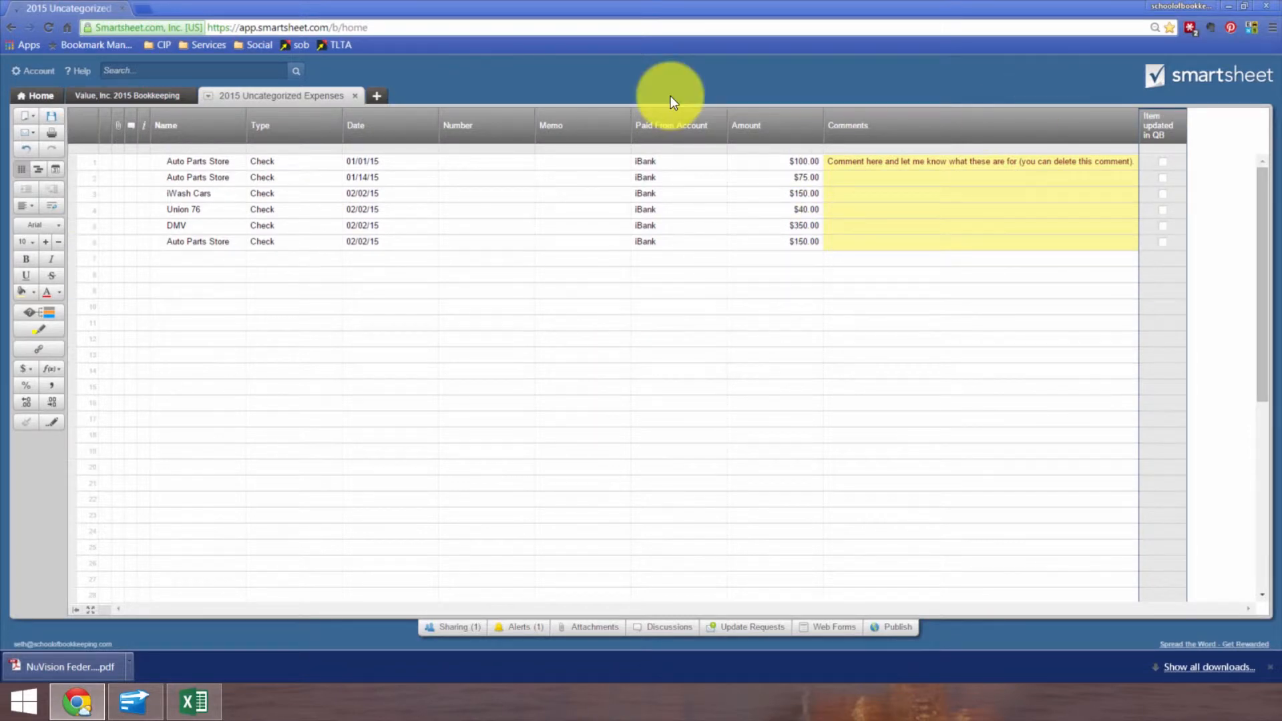
{"action": "left_click", "coordinate": [51, 117]}
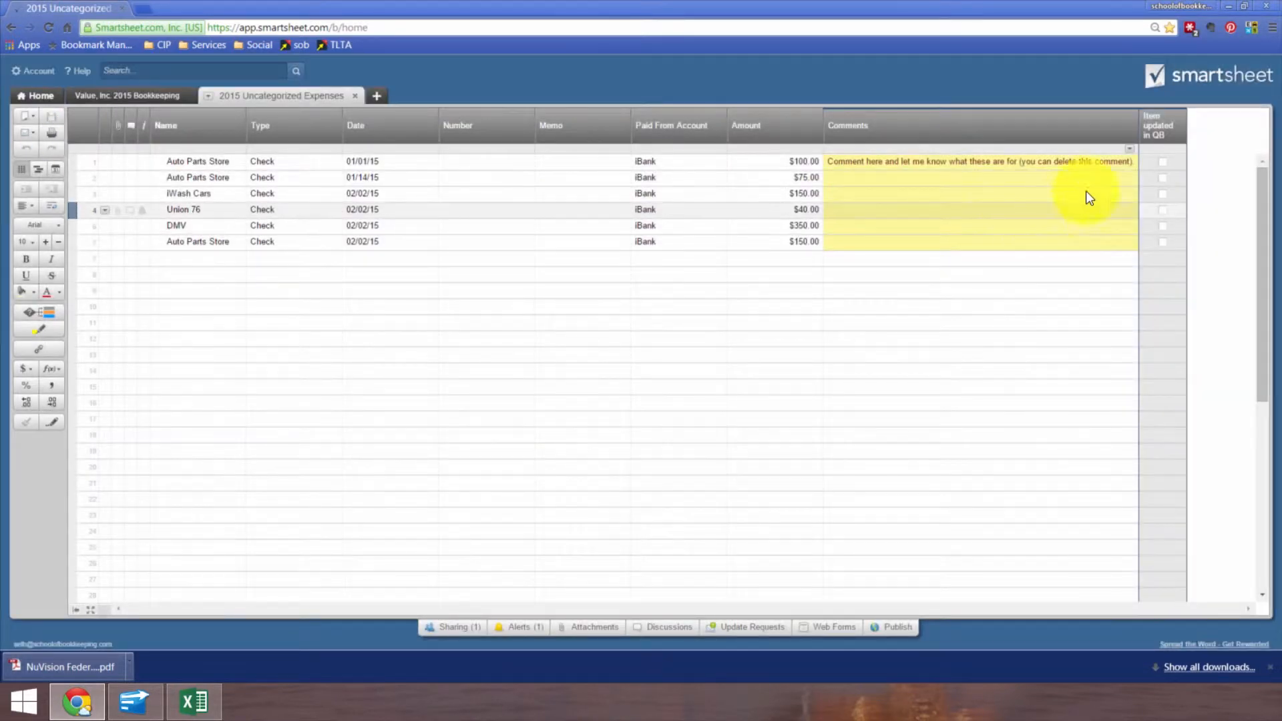
Check Item updated in QB for the first expense and add a conditional formatting rule for when that column is checked.
{"action": "left_click", "coordinate": [1163, 161]}
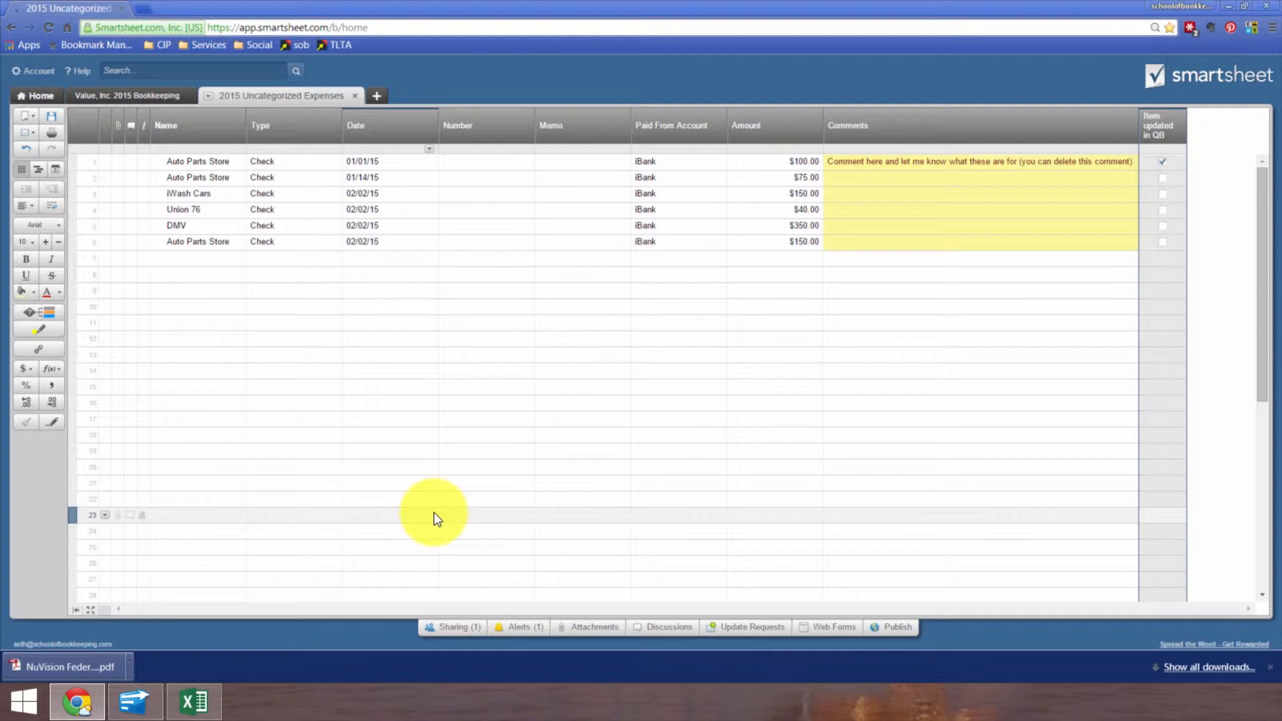
{"action": "left_click", "coordinate": [1143, 160]}
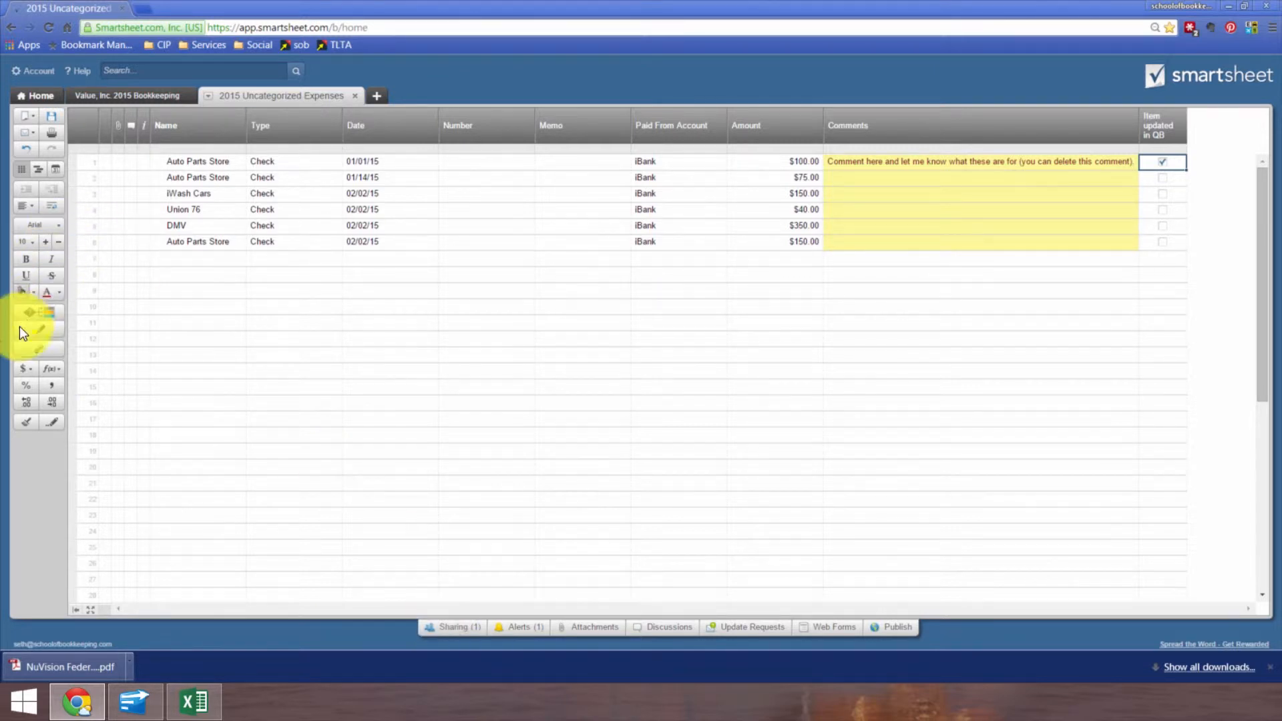
{"action": "left_click", "coordinate": [35, 312]}
{"action": "left_click", "coordinate": [464, 284]}
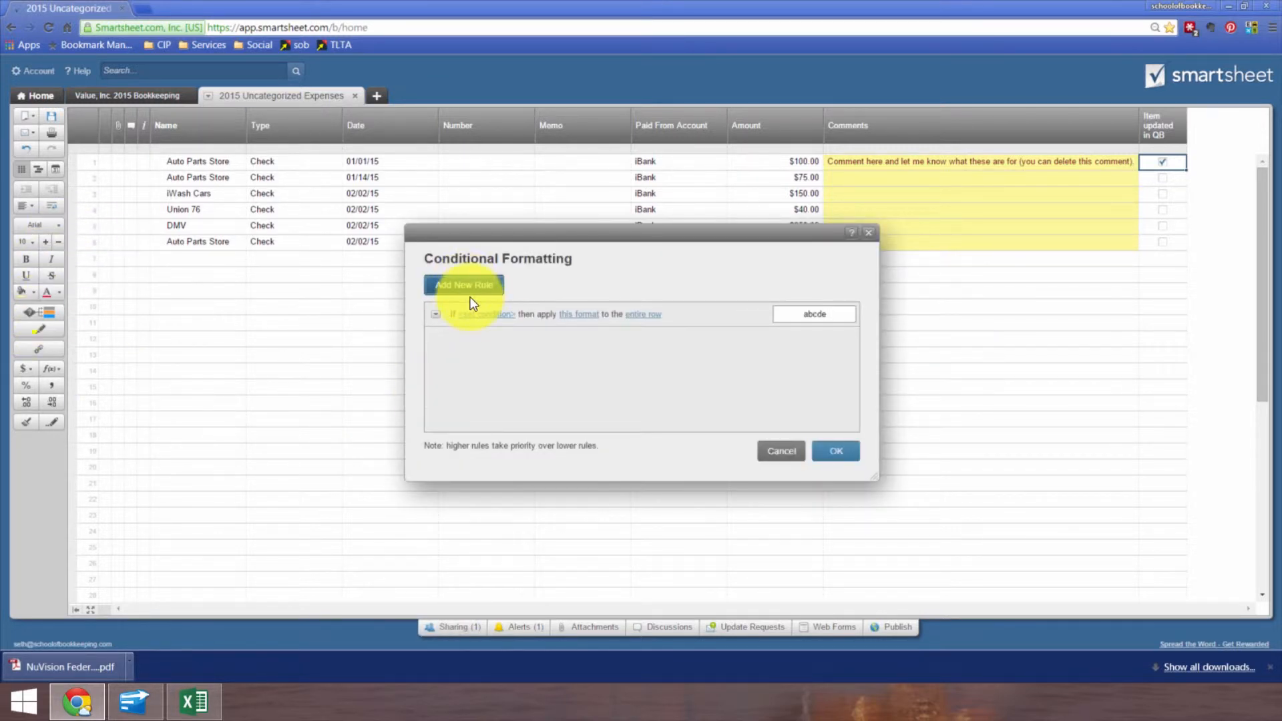
{"action": "left_click", "coordinate": [475, 313]}
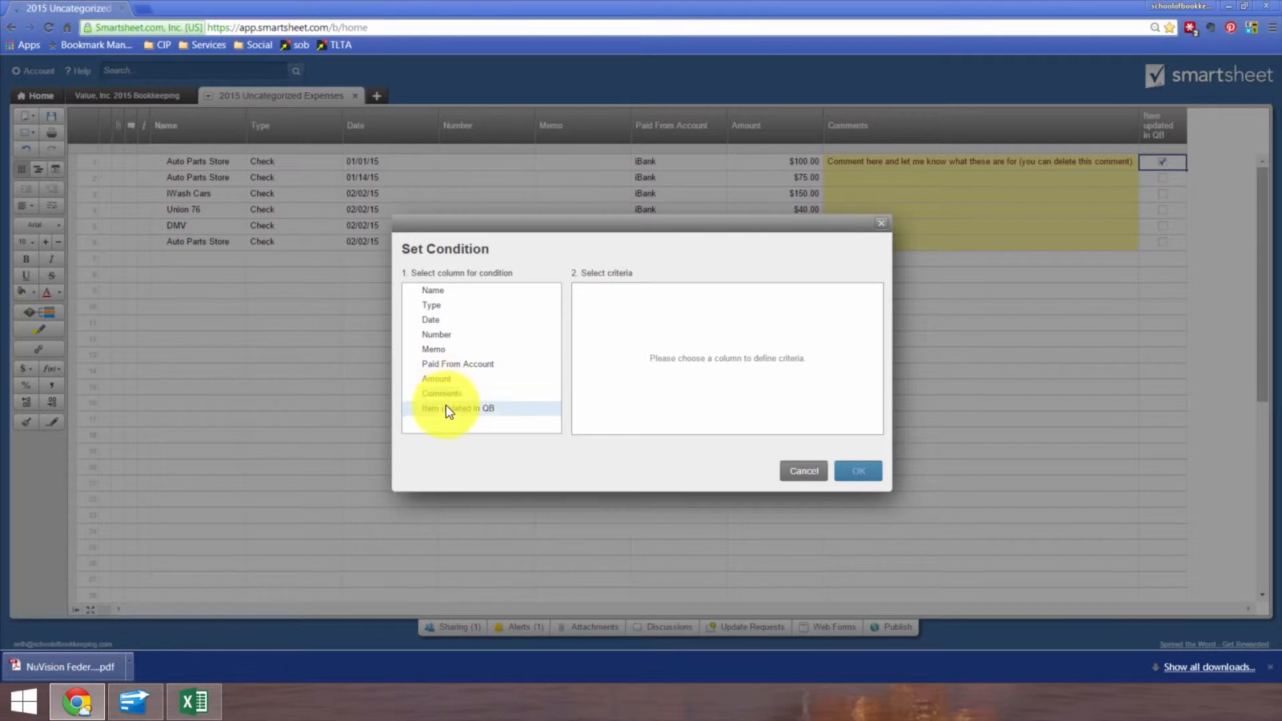
{"action": "left_click", "coordinate": [409, 407]}
{"action": "left_click", "coordinate": [623, 305]}
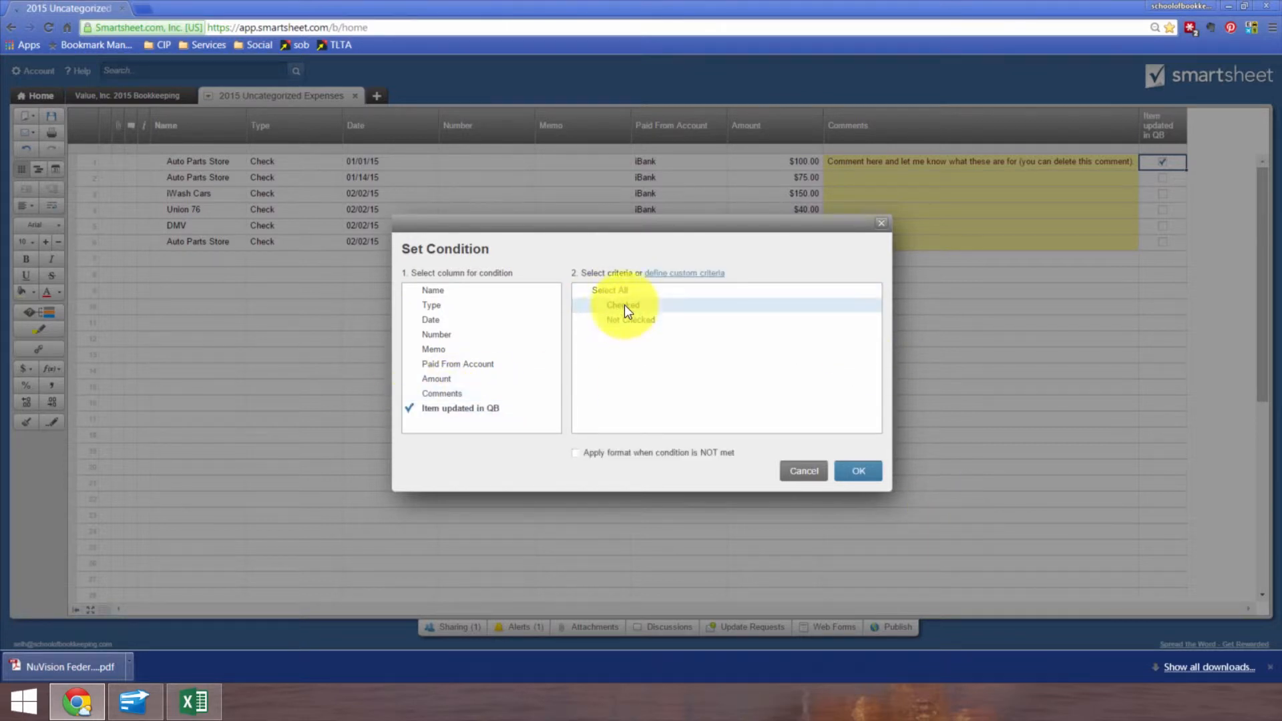
{"action": "left_click", "coordinate": [858, 471]}
Give the rule a black background and white text, apply it to the expense sheet and save.
{"action": "left_click", "coordinate": [637, 314]}
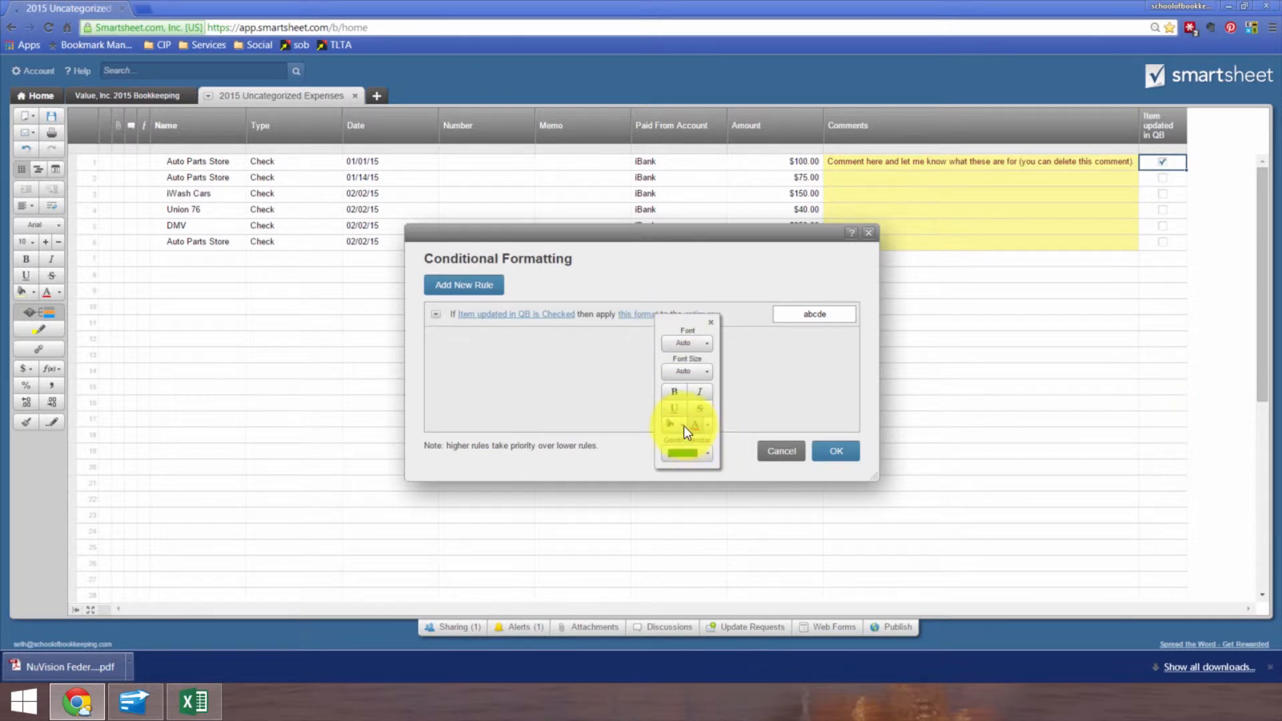
{"action": "left_click", "coordinate": [682, 425]}
{"action": "left_click", "coordinate": [787, 438]}
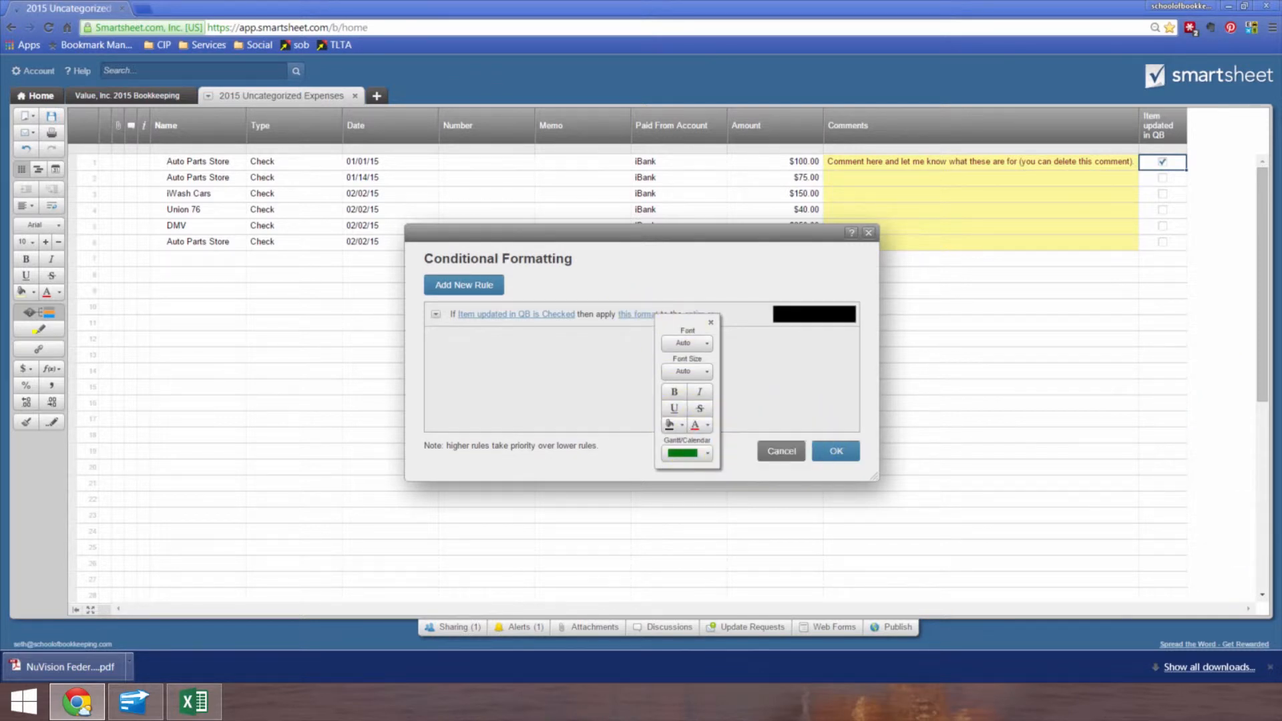
{"action": "left_click", "coordinate": [708, 426]}
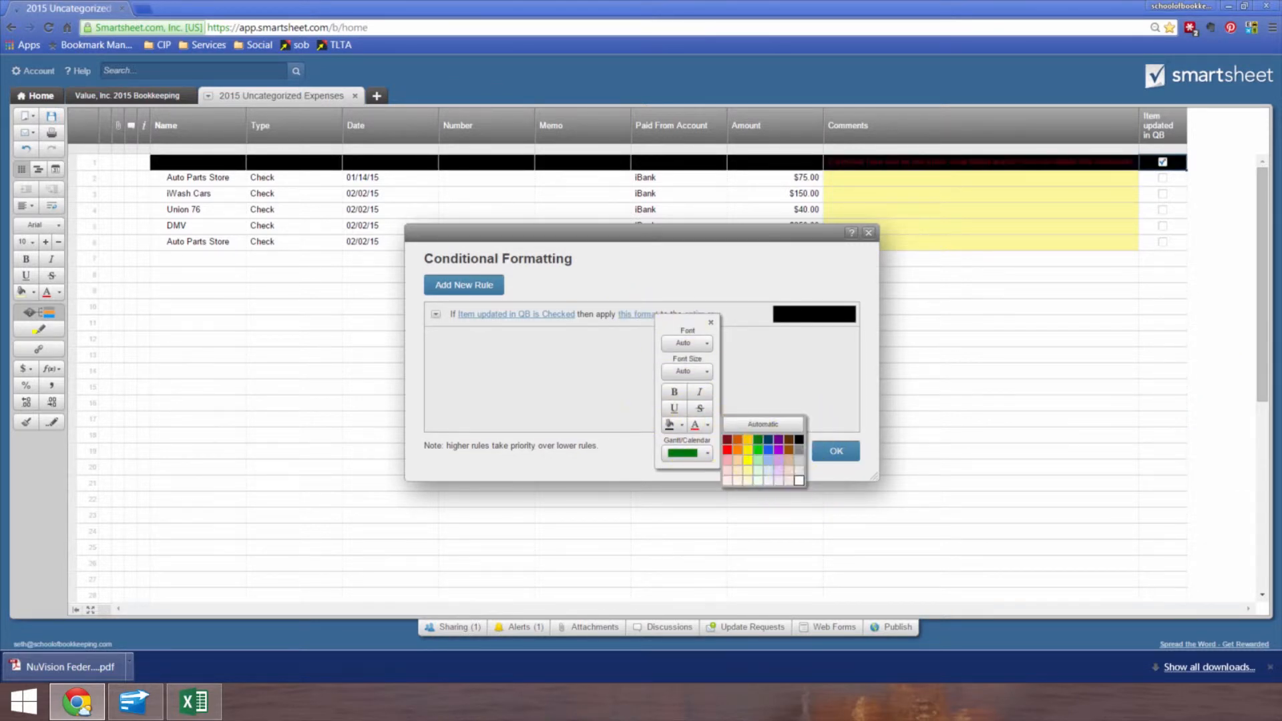
{"action": "left_click", "coordinate": [798, 480]}
{"action": "left_click", "coordinate": [836, 450]}
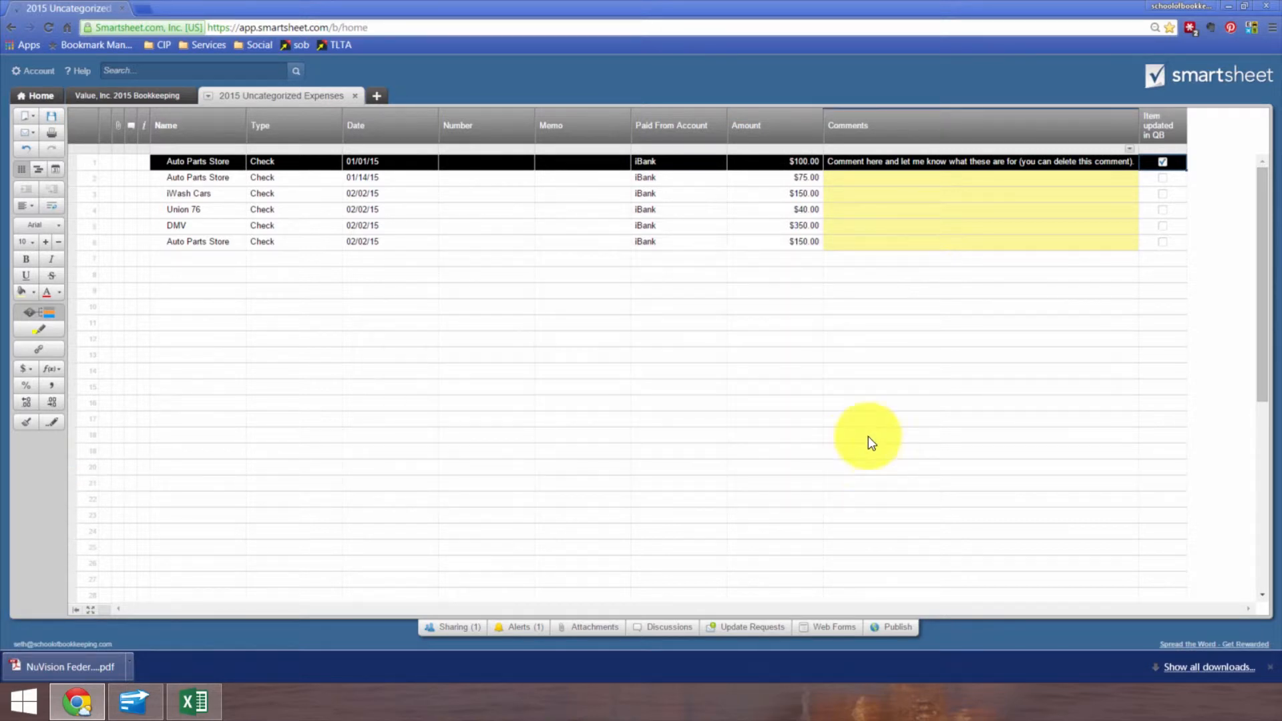
{"action": "left_click", "coordinate": [875, 178]}
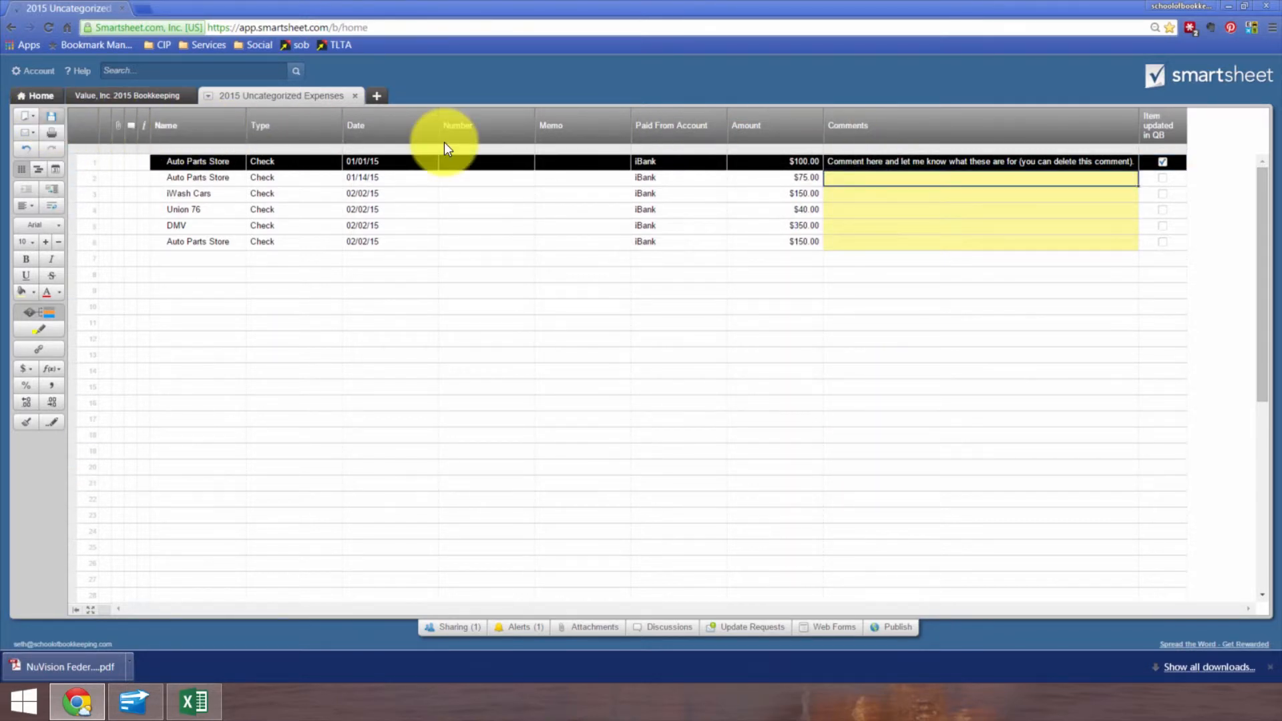
{"action": "left_click", "coordinate": [51, 116]}
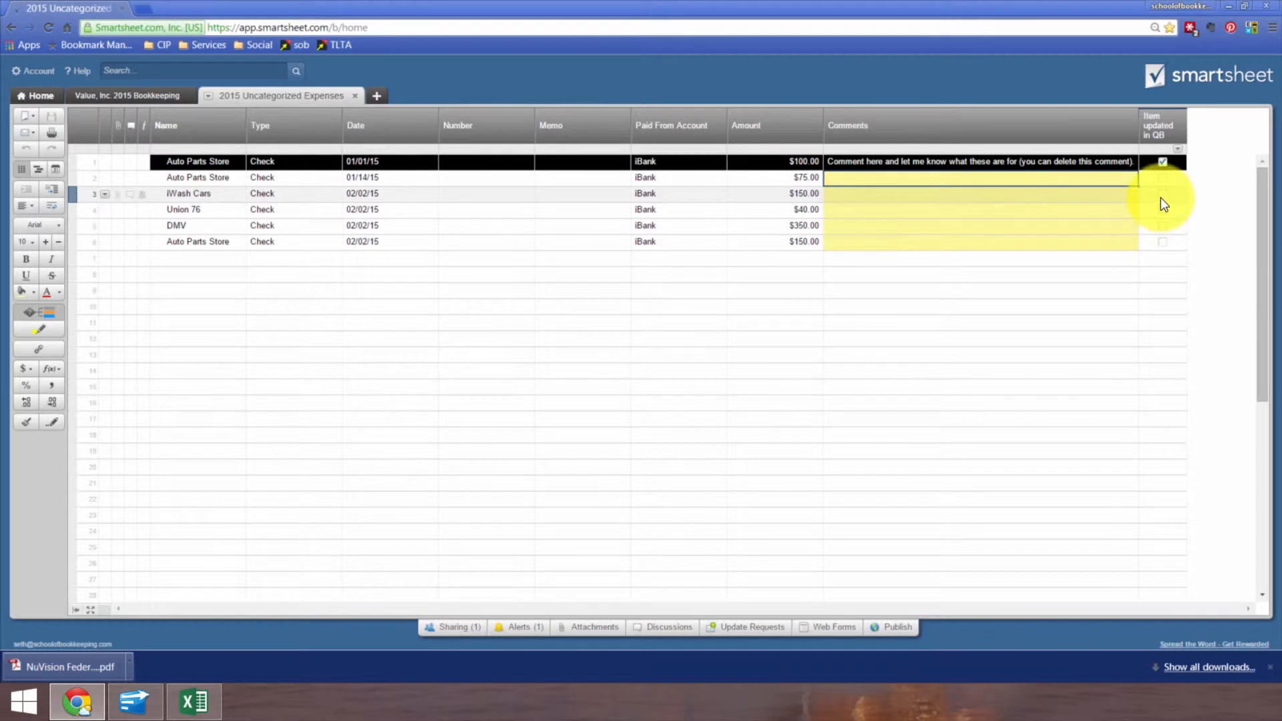
Test the rule by checking and unchecking Item updated in QB for the iWash Cars and Union 76 expenses.
{"action": "left_click", "coordinate": [1162, 194]}
{"action": "left_click", "coordinate": [1163, 193]}
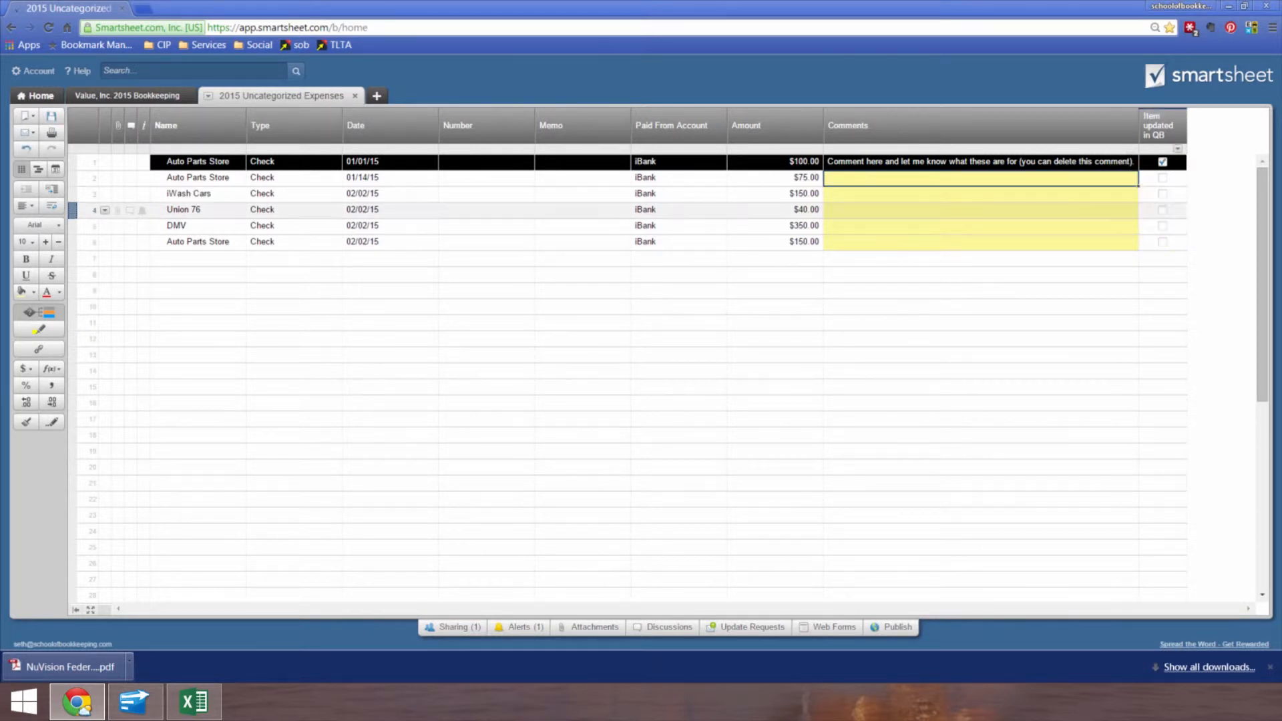
{"action": "left_click", "coordinate": [1162, 210]}
{"action": "left_click", "coordinate": [1163, 209]}
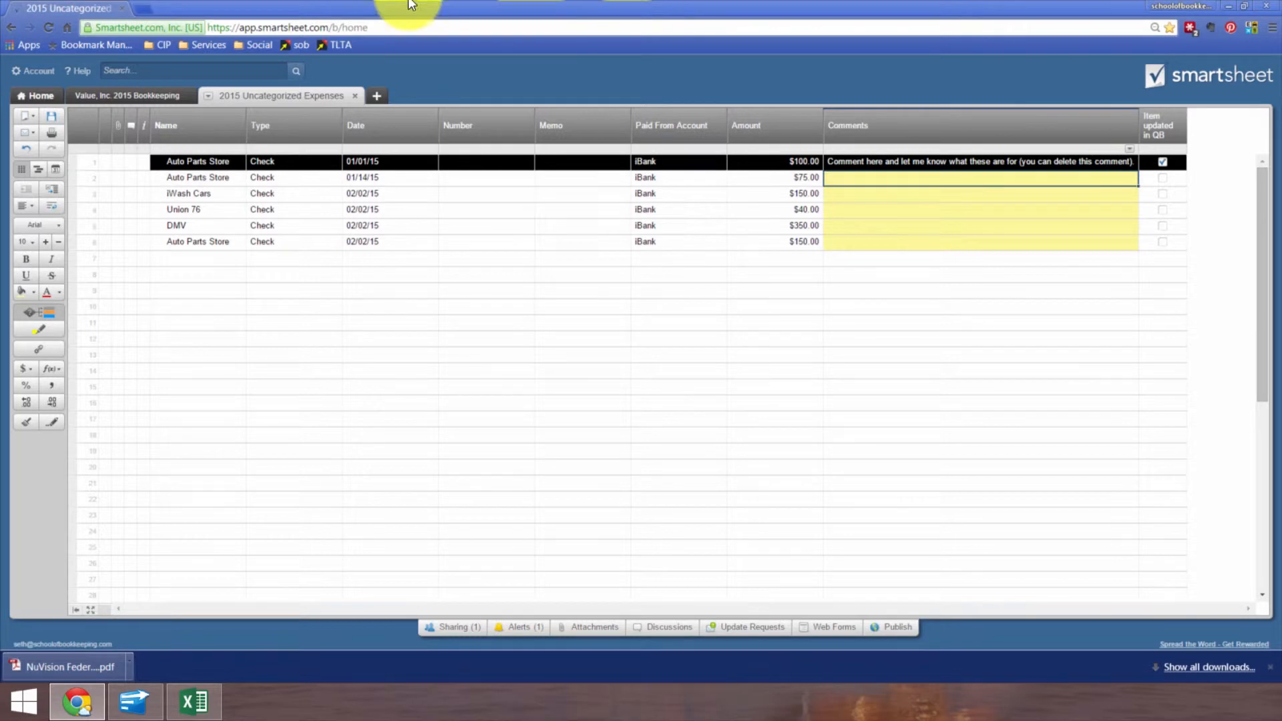
Save the expense sheet's changes and return to the Value, Inc. 2015 Bookkeeping sheet.
{"action": "left_click", "coordinate": [148, 97]}
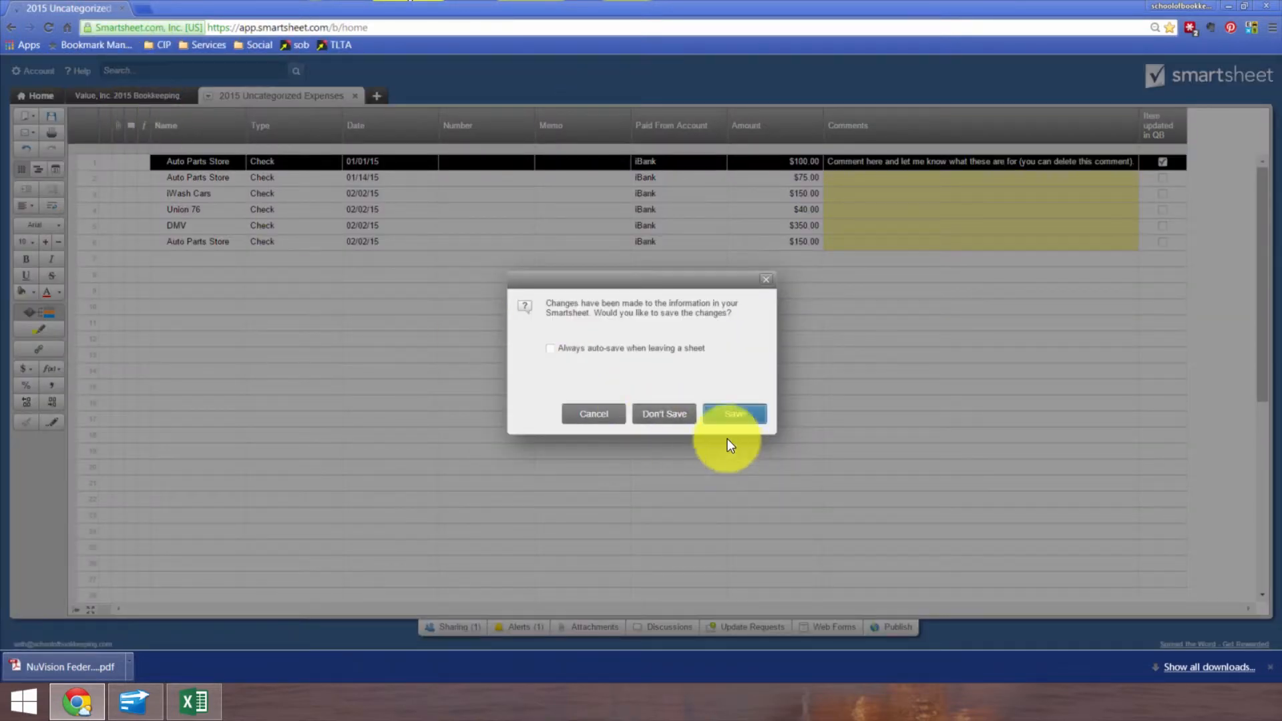
{"action": "left_click", "coordinate": [723, 411]}
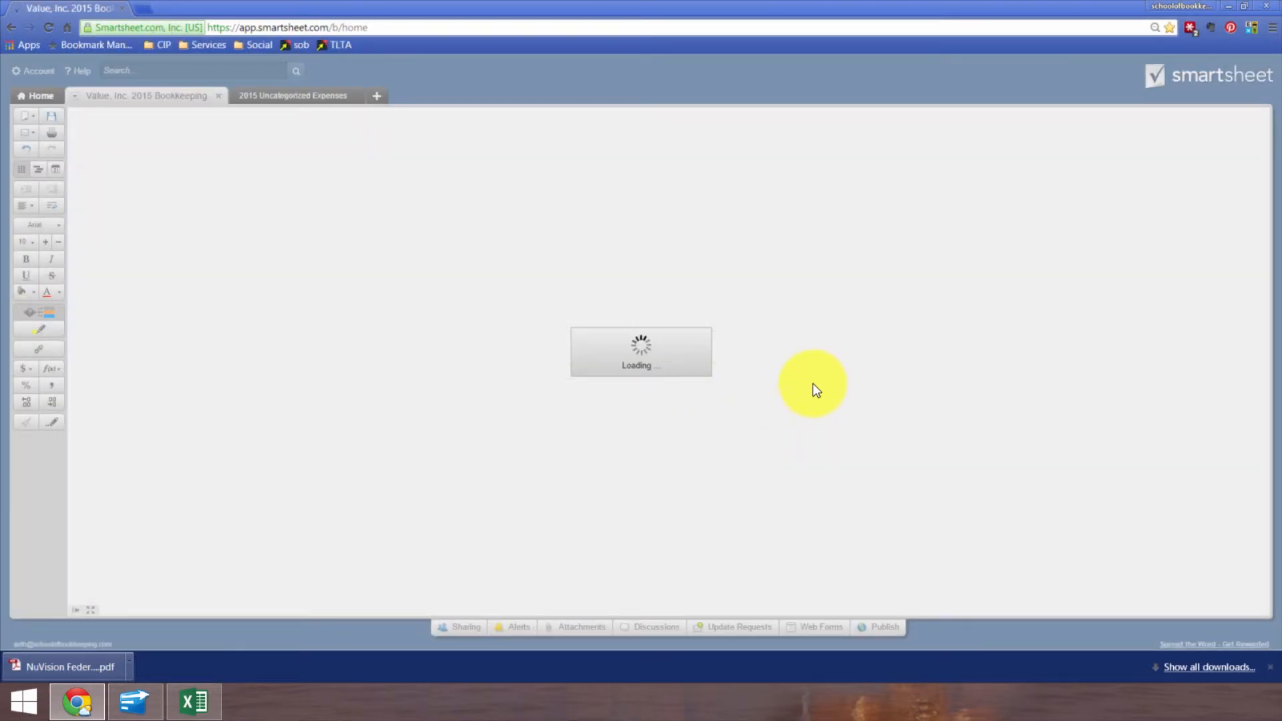